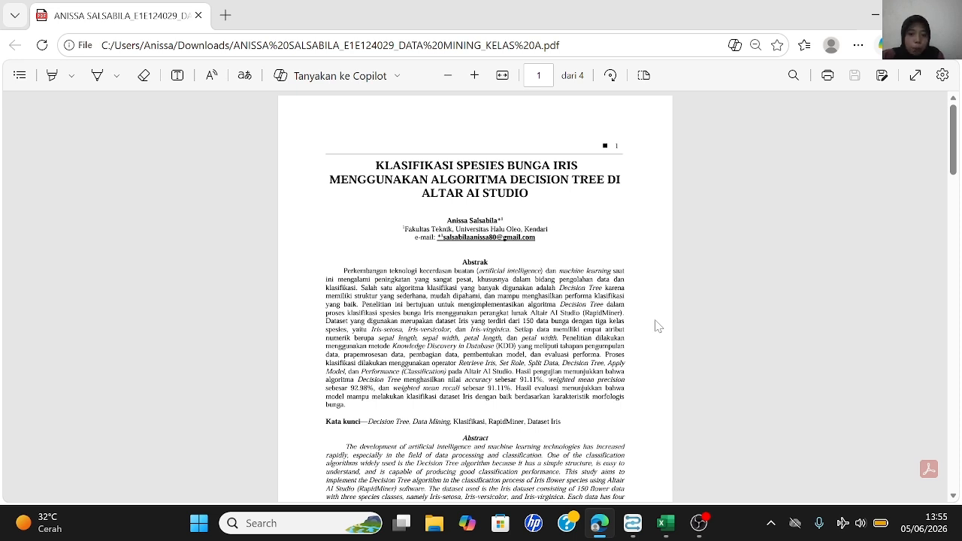
Read the Iris classification paper from its abstract through the introduction, research method and research stages
{"action": "scroll", "coordinate": [601, 422], "scroll_direction": "down", "scroll_amount": 4}
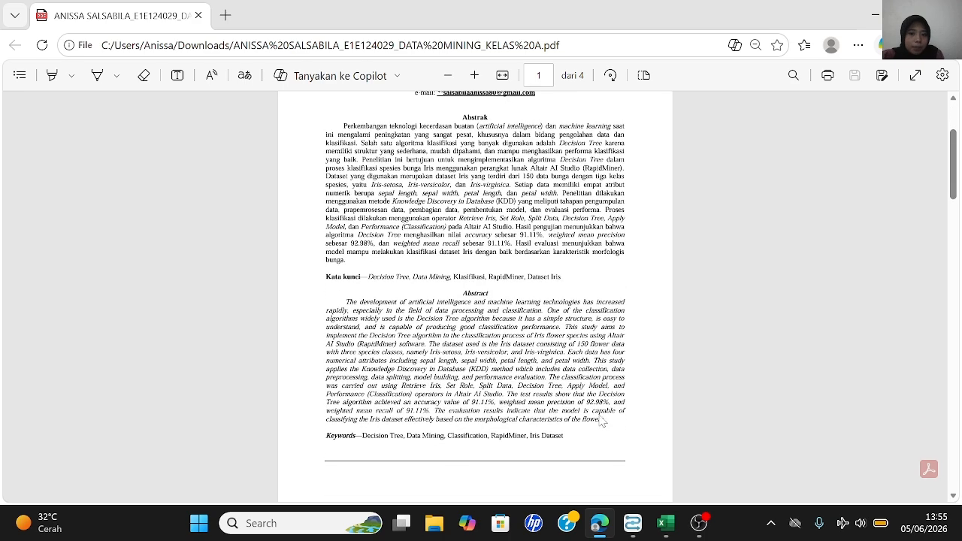
{"action": "scroll", "coordinate": [601, 422], "scroll_direction": "down", "scroll_amount": 1}
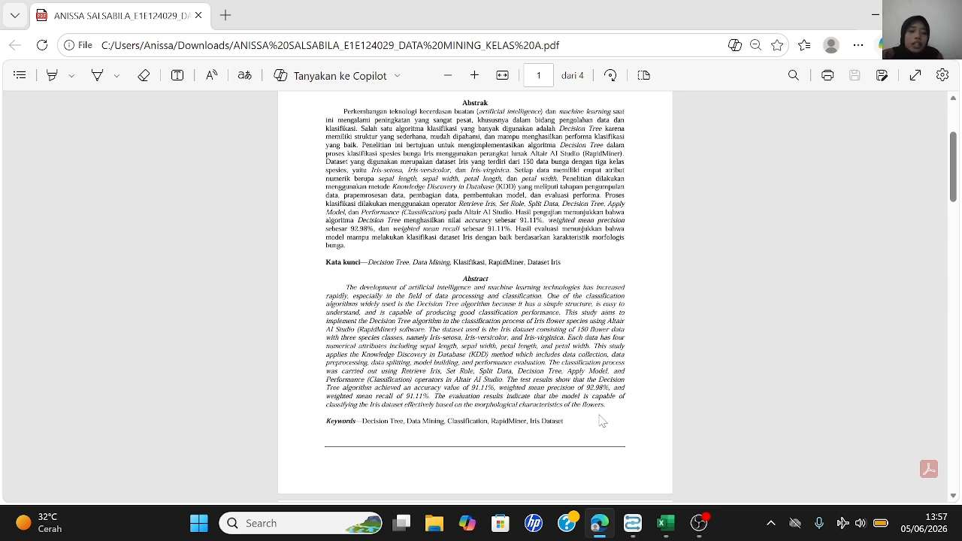
{"action": "scroll", "coordinate": [602, 422], "scroll_direction": "down", "scroll_amount": 8}
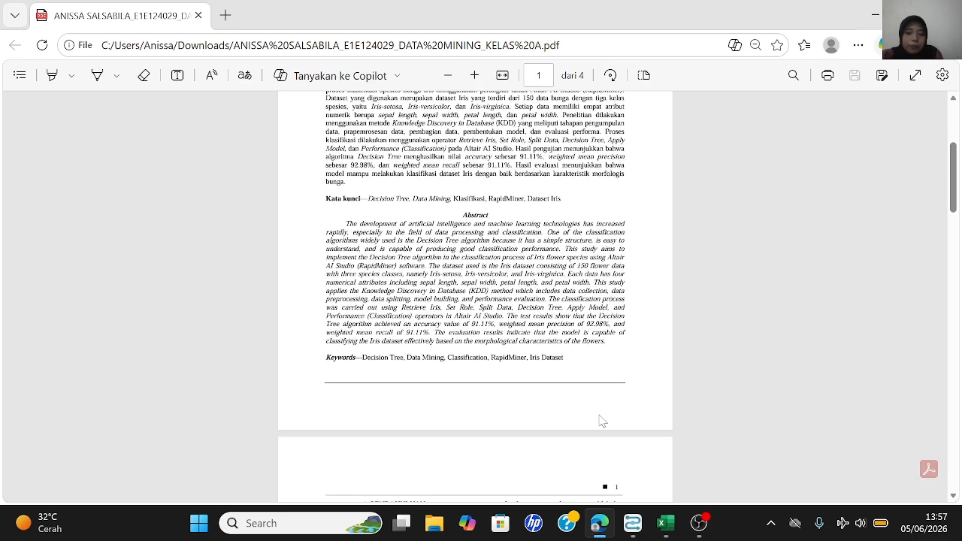
{"action": "scroll", "coordinate": [602, 421], "scroll_direction": "down", "scroll_amount": 1}
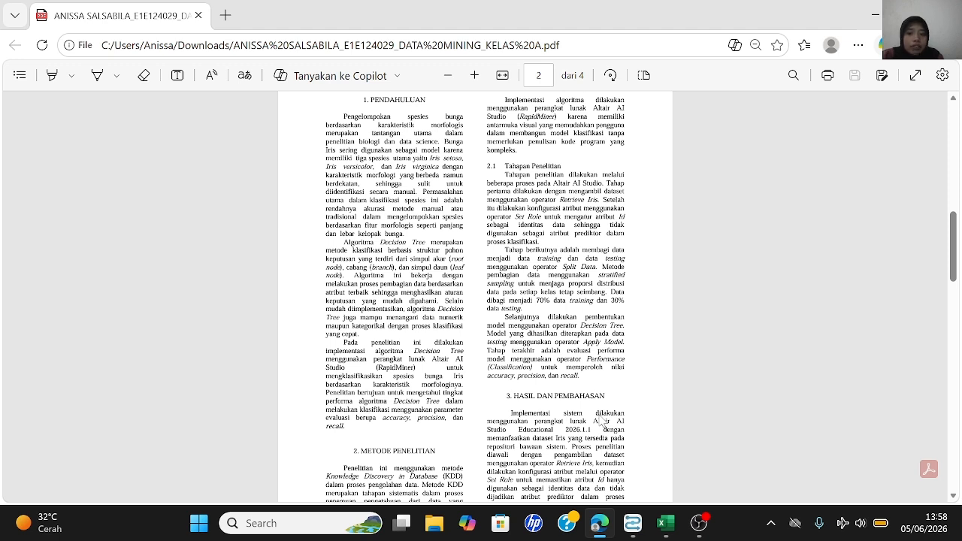
{"action": "scroll", "coordinate": [475, 297], "scroll_direction": "down", "scroll_amount": 3}
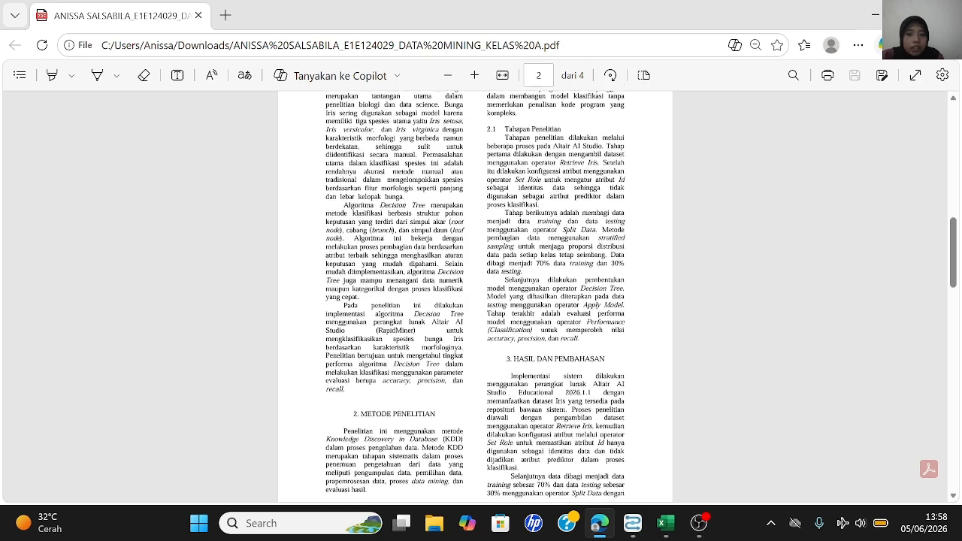
{"action": "scroll", "coordinate": [475, 297], "scroll_direction": "down", "scroll_amount": 1}
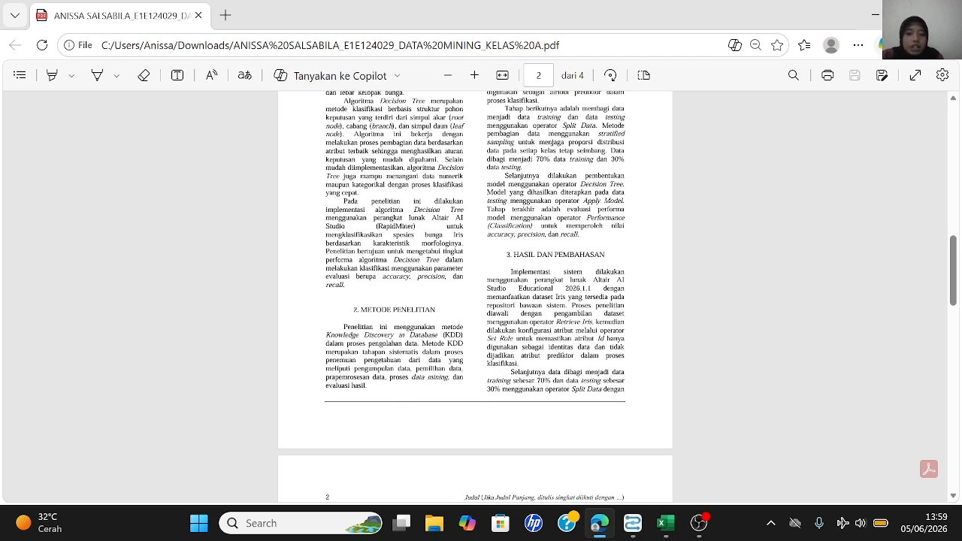
{"action": "scroll", "coordinate": [475, 296], "scroll_direction": "down", "scroll_amount": 3}
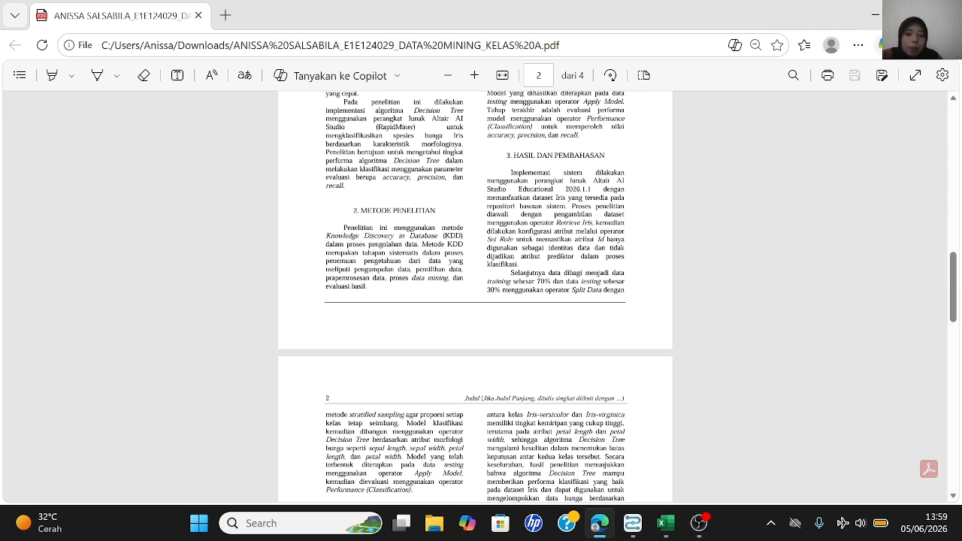
{"action": "scroll", "coordinate": [475, 296], "scroll_direction": "up", "scroll_amount": 5}
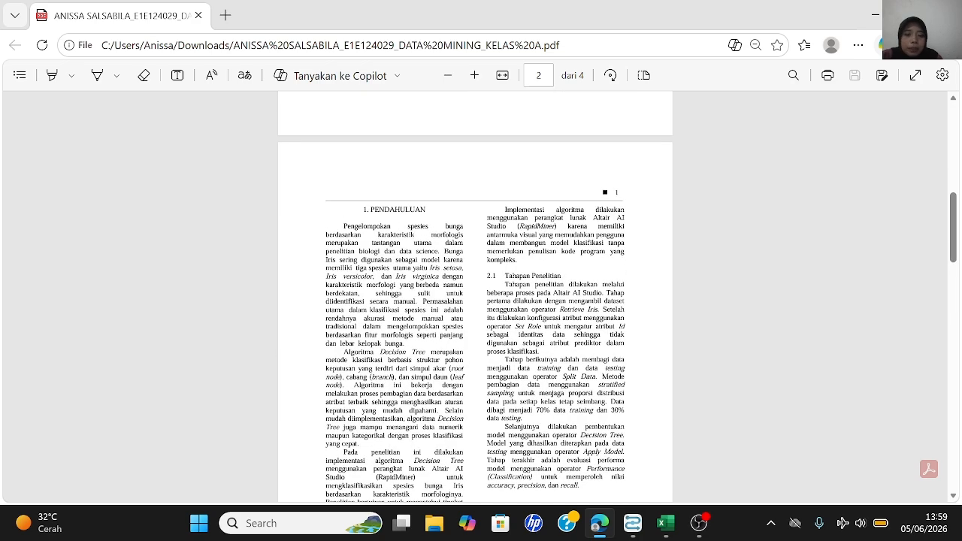
{"action": "scroll", "coordinate": [475, 297], "scroll_direction": "down", "scroll_amount": 1}
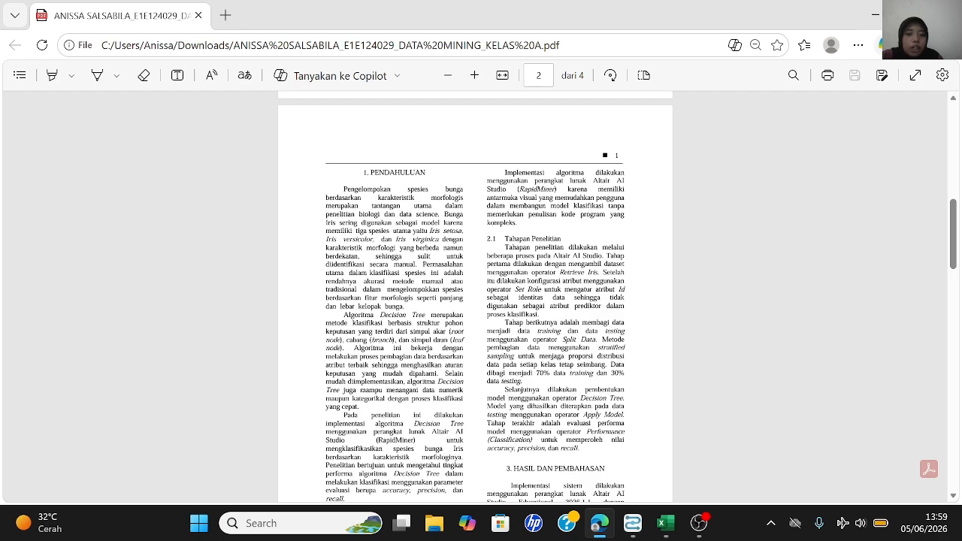
{"action": "scroll", "coordinate": [474, 296], "scroll_direction": "down", "scroll_amount": 1}
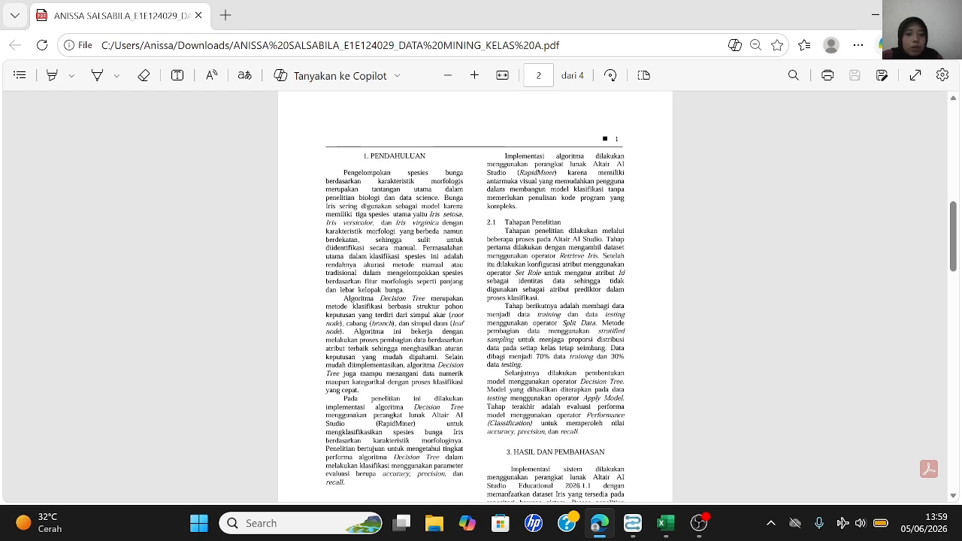
{"action": "scroll", "coordinate": [475, 296], "scroll_direction": "down", "scroll_amount": 3}
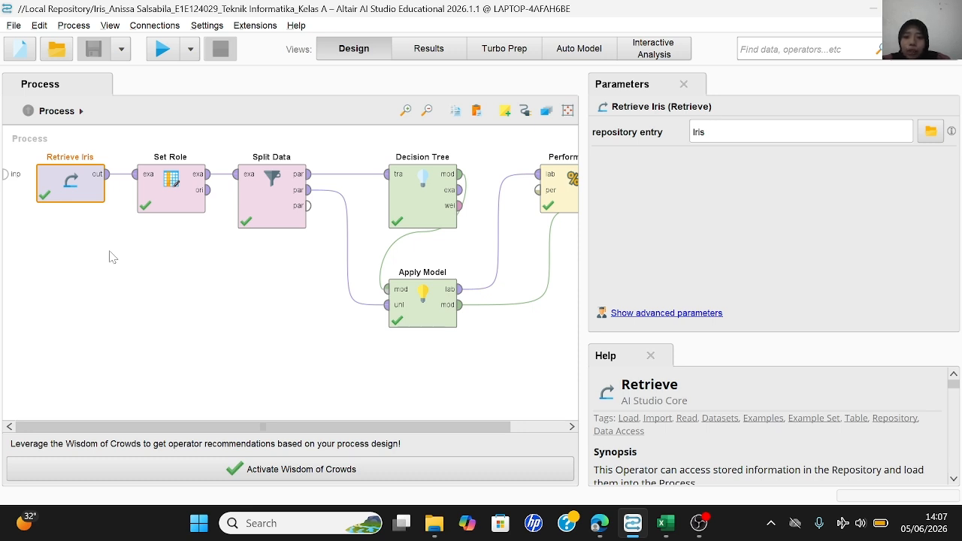
View the Iris dataset in Excel, then return to Altair AI Studio and check the repository entry used by the Retrieve Iris operator
{"action": "left_click", "coordinate": [666, 525]}
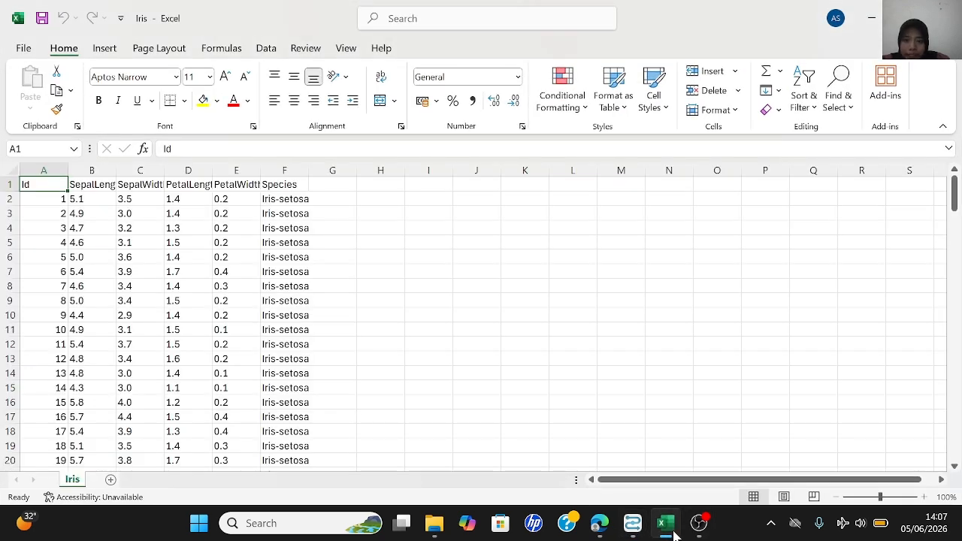
{"action": "left_click", "coordinate": [873, 18]}
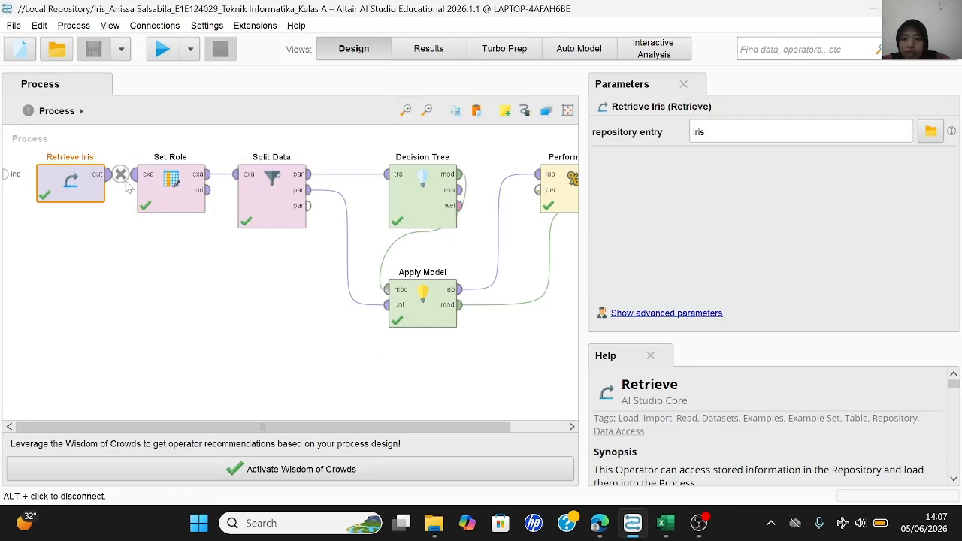
{"action": "double_click", "coordinate": [74, 182]}
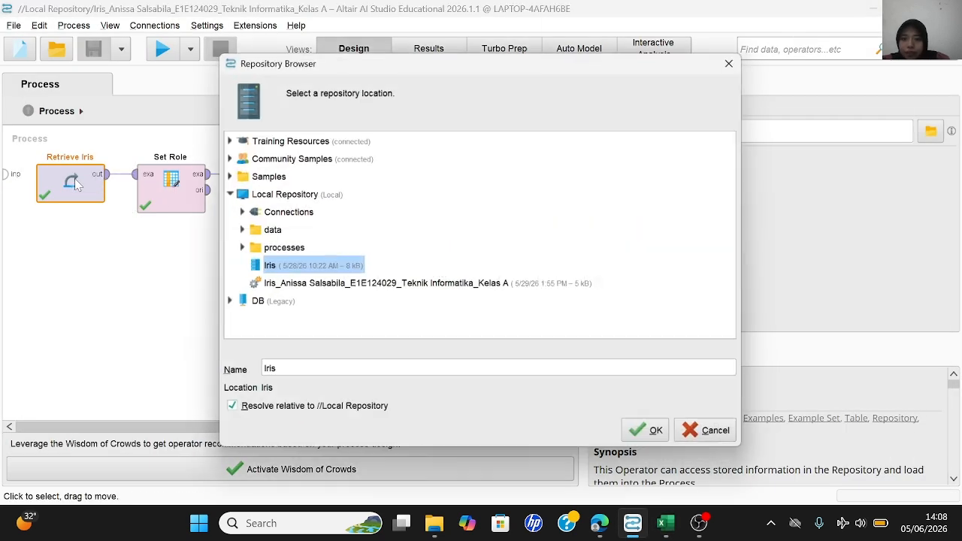
{"action": "left_click", "coordinate": [654, 433]}
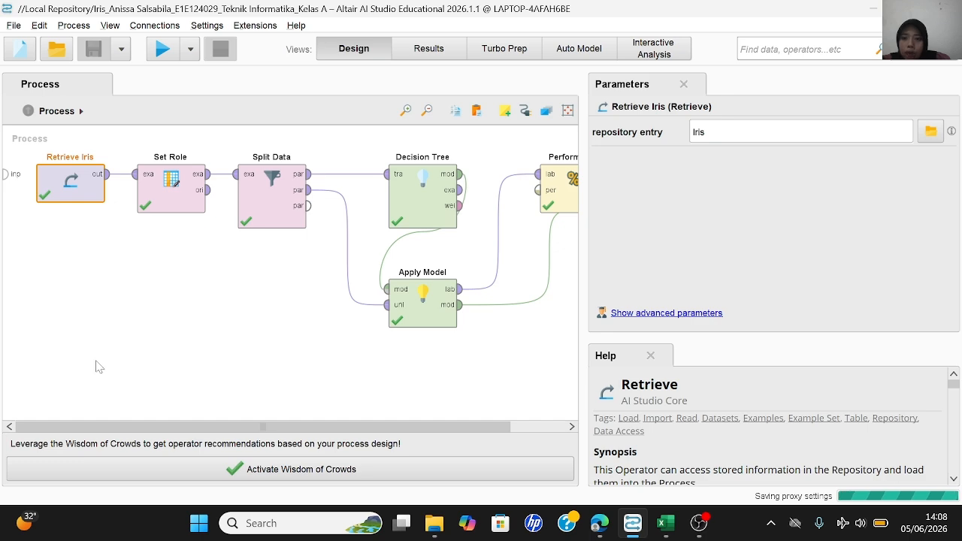
Review the attribute roles in the Set Role operator and the partition ratios in the Split Data operator
{"action": "double_click", "coordinate": [173, 188]}
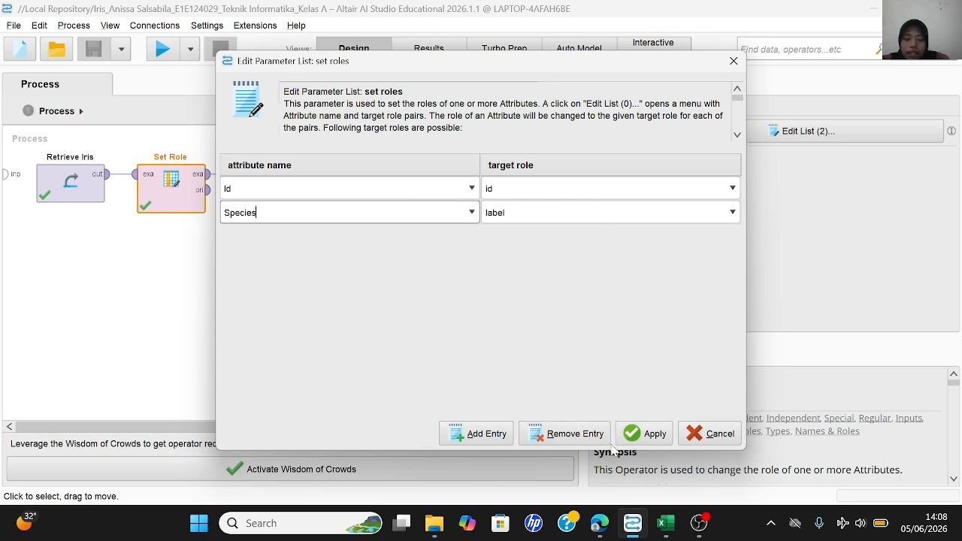
{"action": "left_click", "coordinate": [637, 437]}
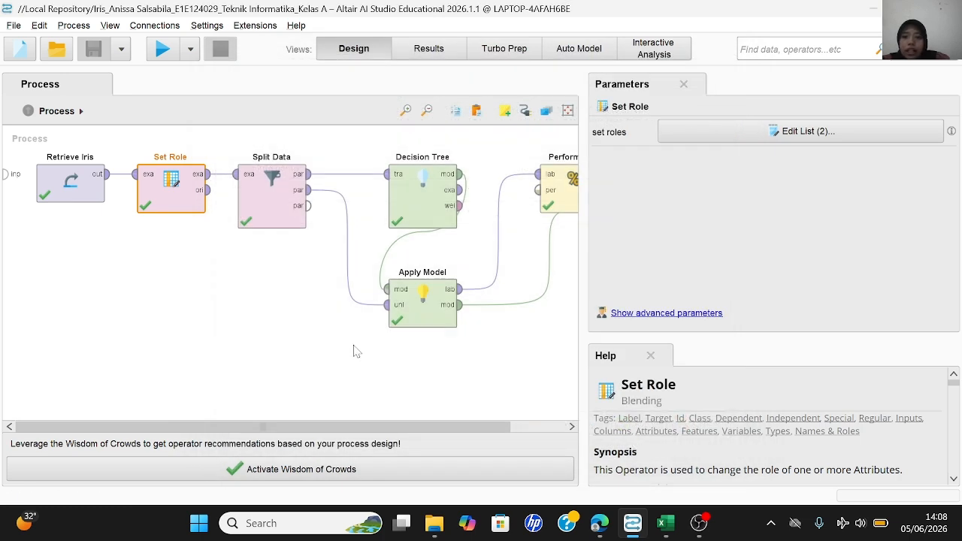
{"action": "left_click", "coordinate": [249, 190]}
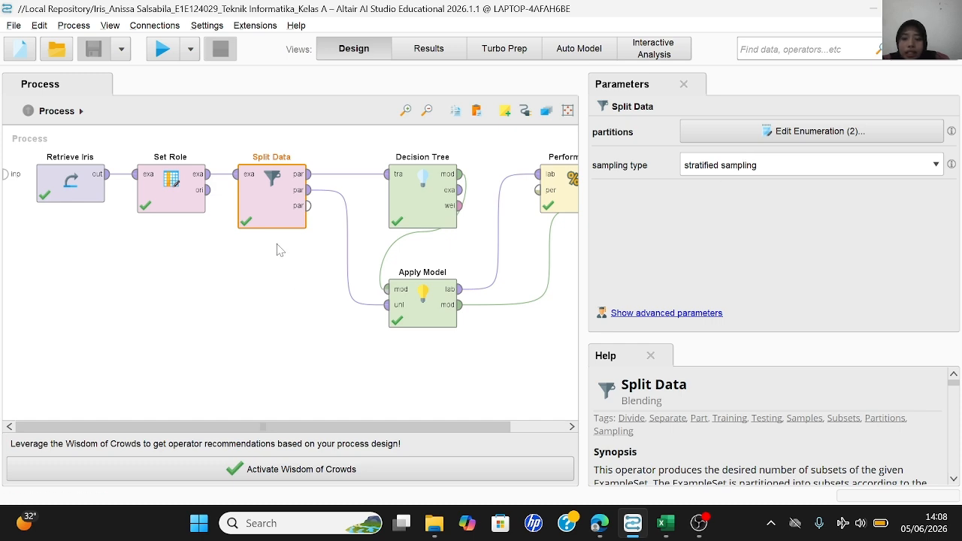
{"action": "double_click", "coordinate": [269, 206]}
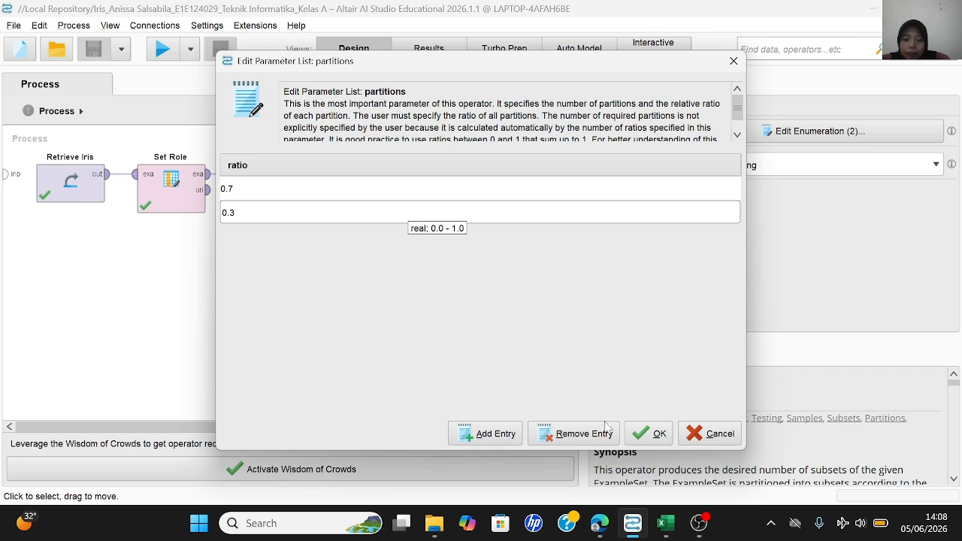
{"action": "left_click", "coordinate": [632, 432]}
Inspect the parameters of the Decision Tree, Apply Model and Performance operators in the process
{"action": "scroll", "coordinate": [385, 415], "scroll_direction": "right", "scroll_amount": 3}
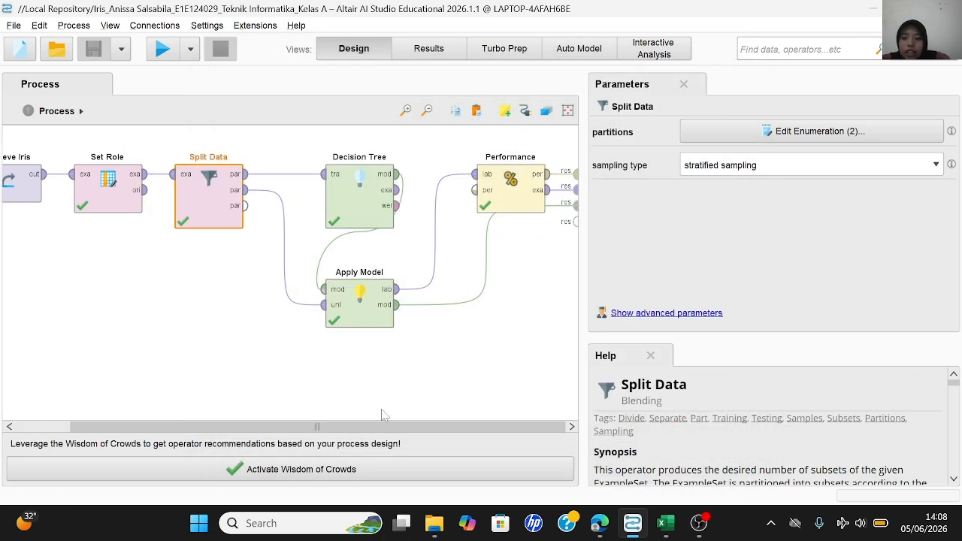
{"action": "left_click", "coordinate": [382, 210]}
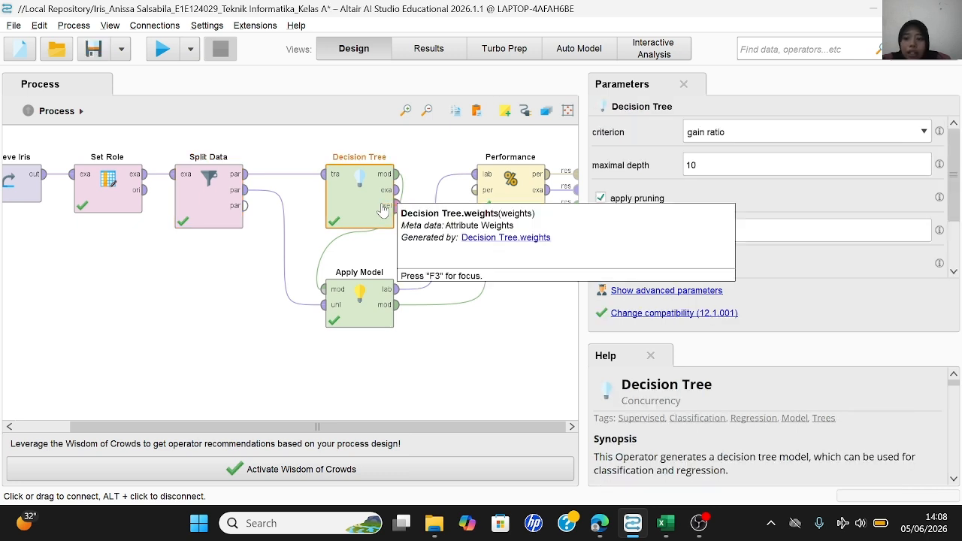
{"action": "left_click", "coordinate": [377, 299]}
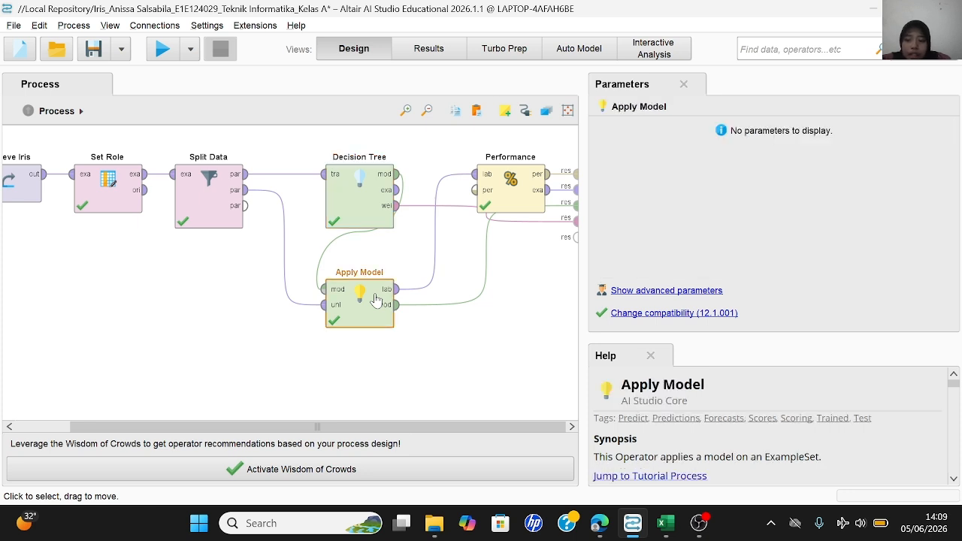
{"action": "left_click", "coordinate": [502, 203]}
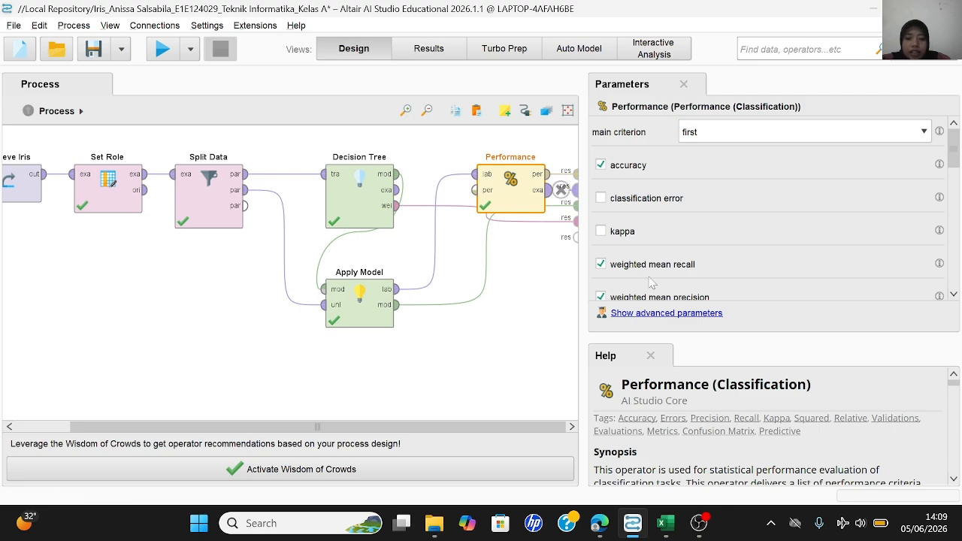
Switch to the paper in the browser and read its results and discussion section through to the conclusion
{"action": "left_click", "coordinate": [599, 523]}
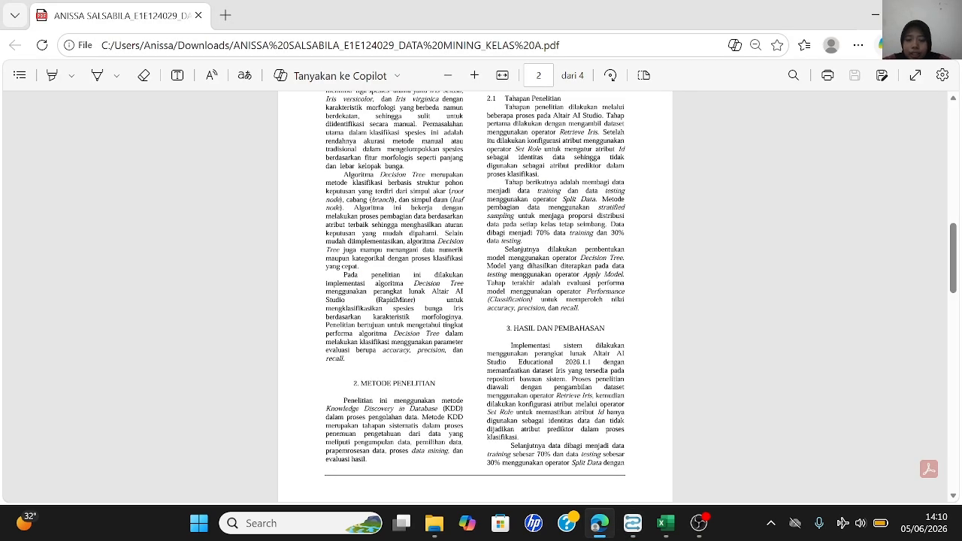
{"action": "scroll", "coordinate": [475, 293], "scroll_direction": "down", "scroll_amount": 5}
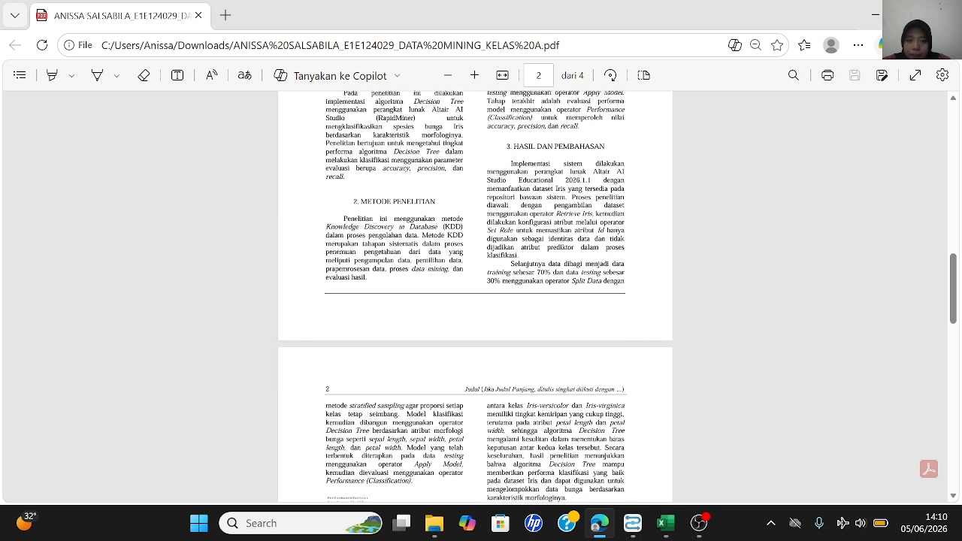
{"action": "scroll", "coordinate": [475, 293], "scroll_direction": "down", "scroll_amount": 1}
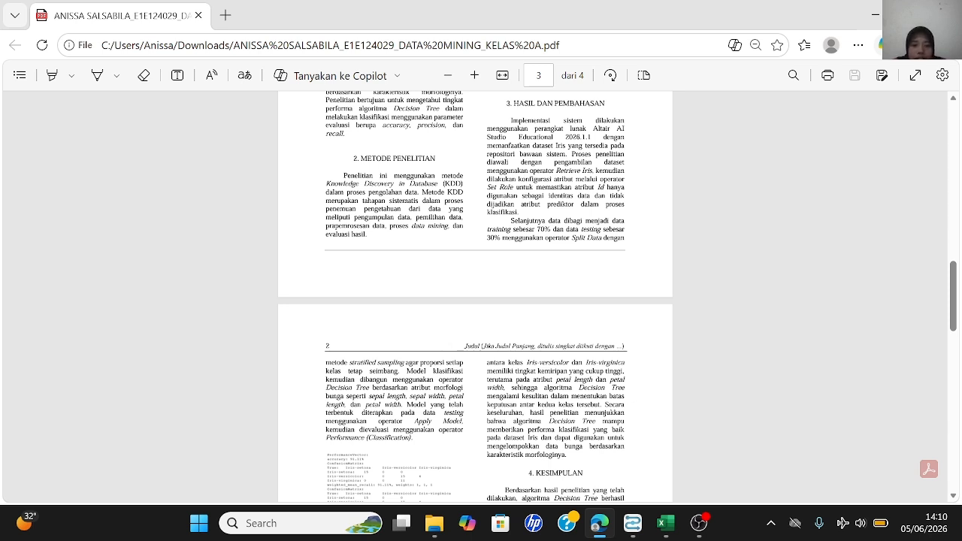
{"action": "scroll", "coordinate": [475, 297], "scroll_direction": "down", "scroll_amount": 3}
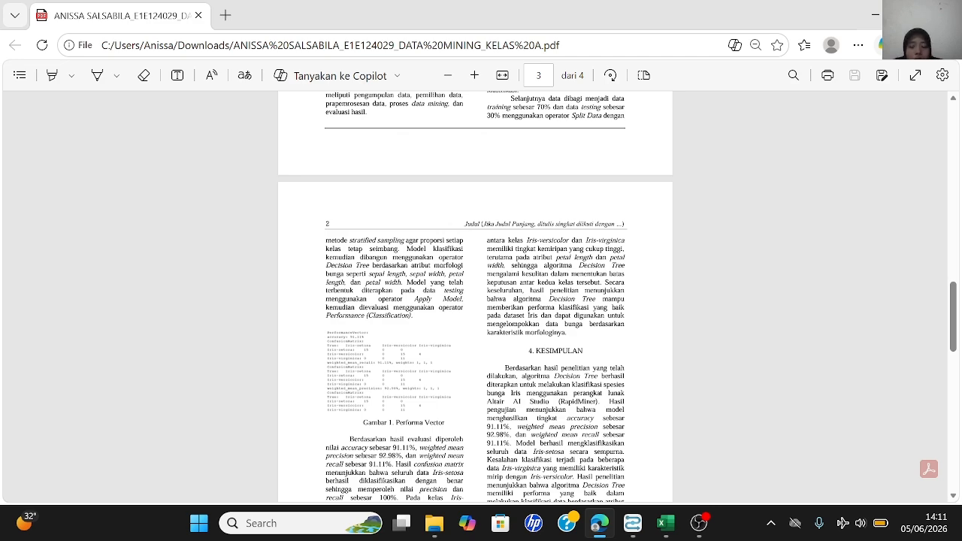
{"action": "scroll", "coordinate": [475, 300], "scroll_direction": "down", "scroll_amount": 1}
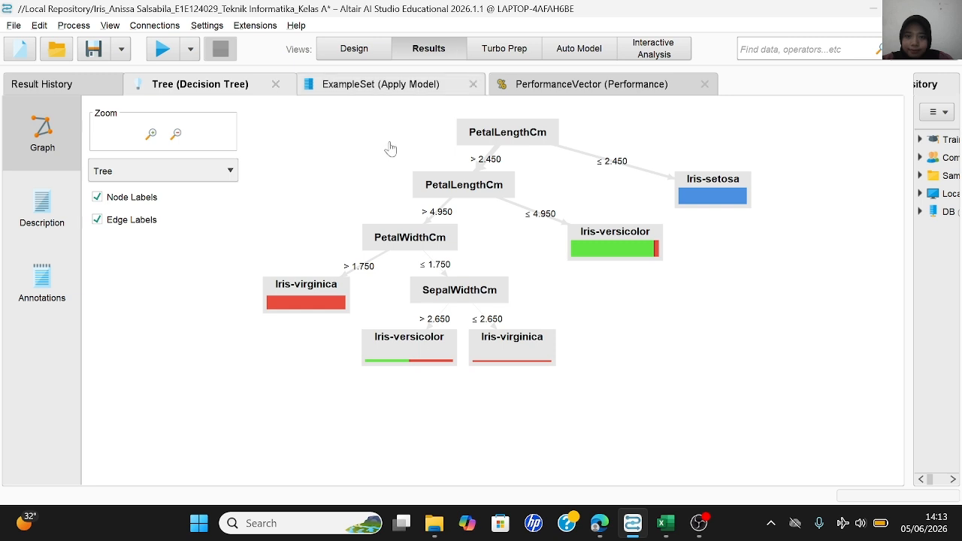
Review the Decision Tree result's text description, then the data table and attribute statistics of the Apply Model ExampleSet
{"action": "left_click", "coordinate": [68, 200]}
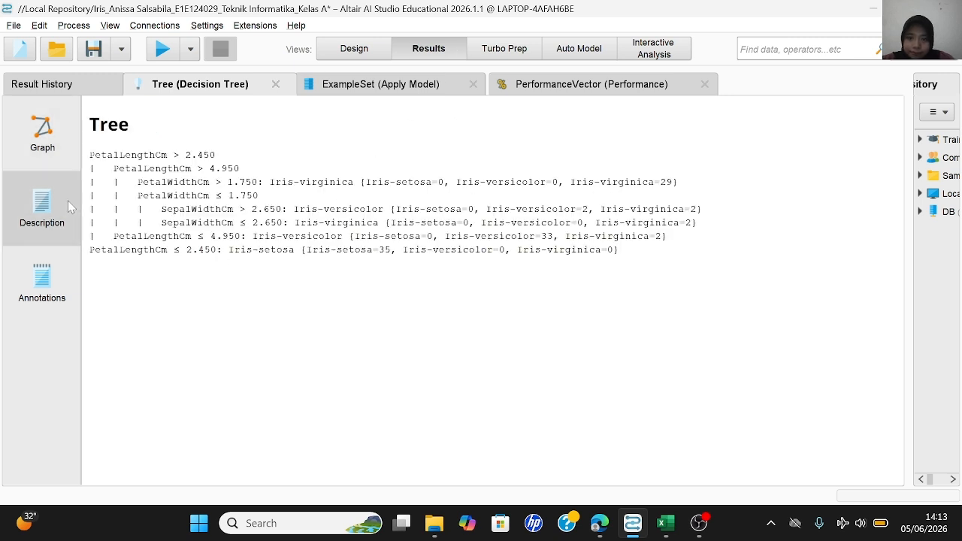
{"action": "left_click", "coordinate": [73, 280]}
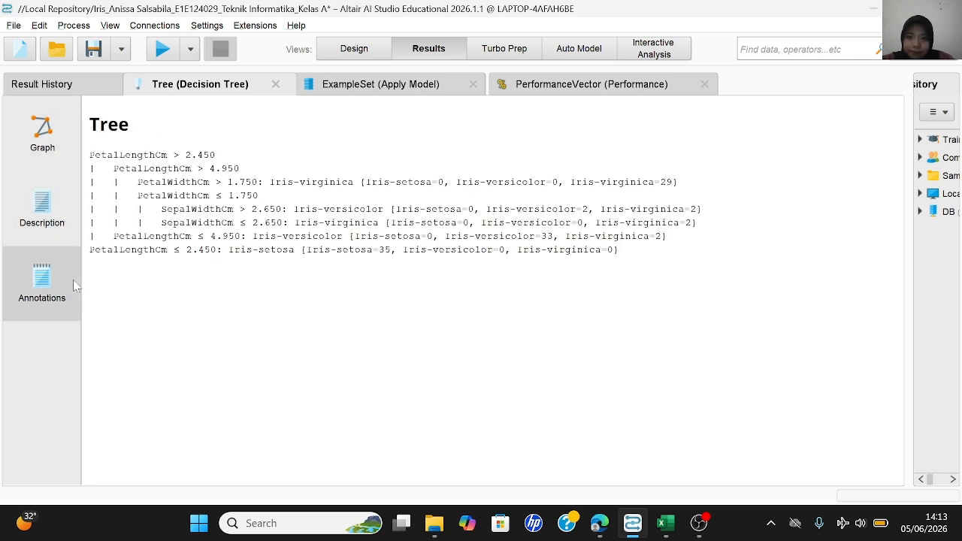
{"action": "left_click", "coordinate": [376, 97]}
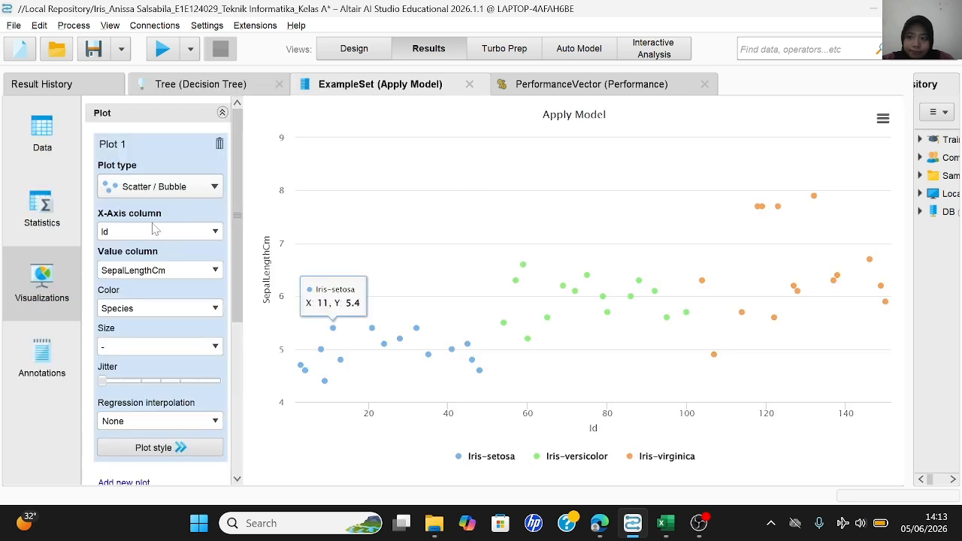
{"action": "left_click", "coordinate": [35, 141]}
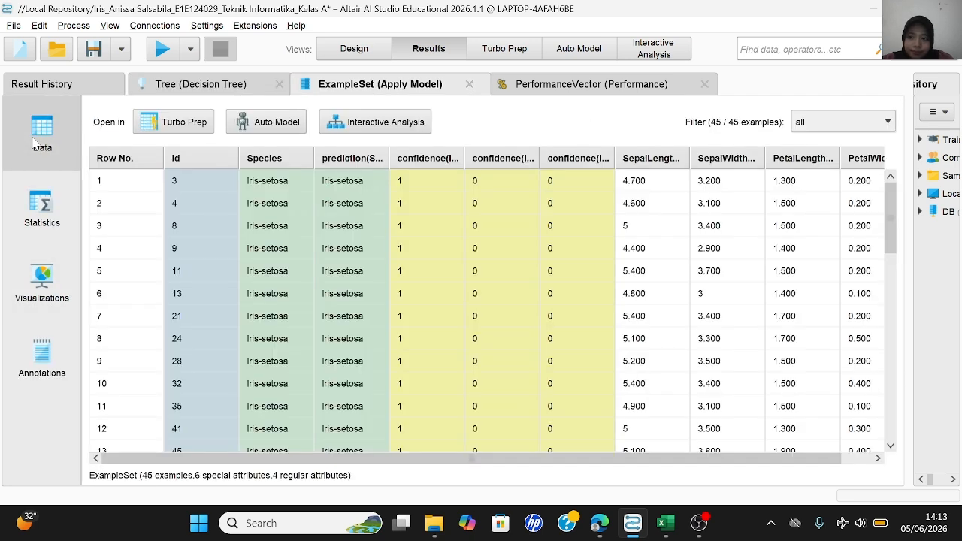
{"action": "left_click", "coordinate": [45, 218]}
{"action": "left_click", "coordinate": [67, 353]}
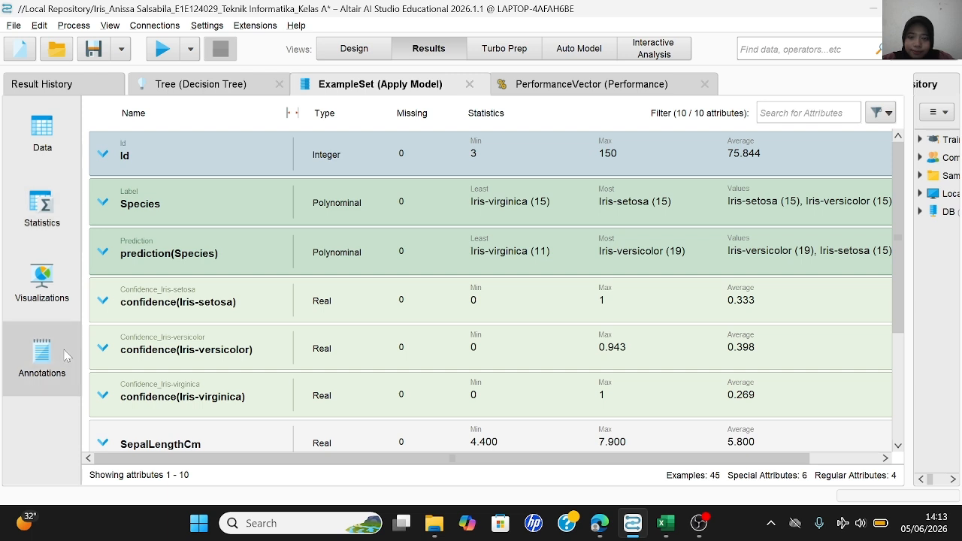
Examine the PerformanceVector result's text description and its accuracy confusion matrix table
{"action": "left_click", "coordinate": [567, 84]}
{"action": "left_click", "coordinate": [56, 226]}
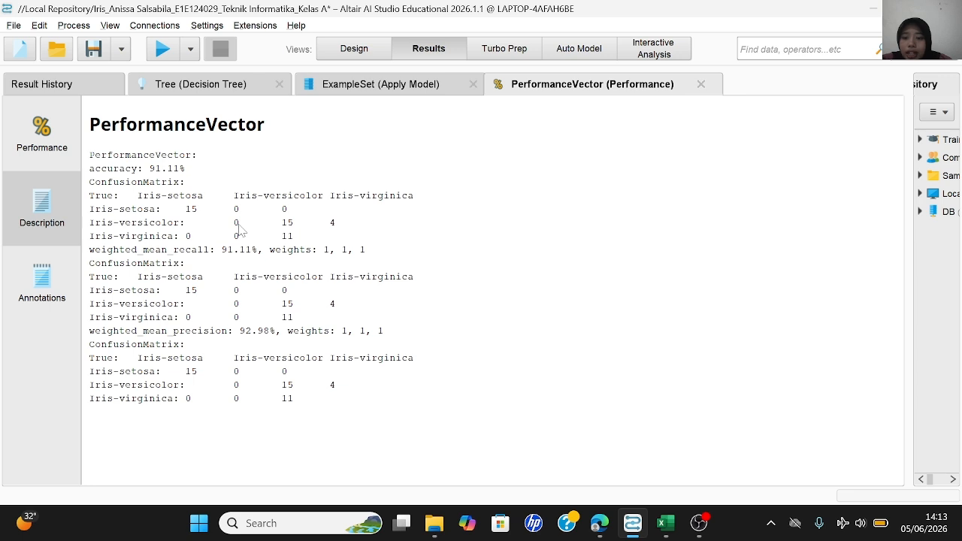
{"action": "left_click", "coordinate": [59, 122]}
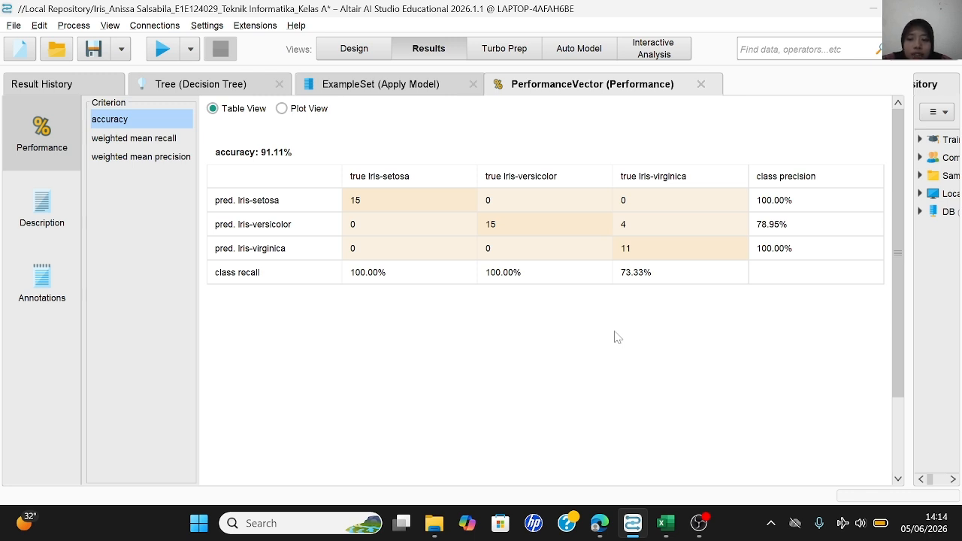
Switch back to the paper in the browser and review its evaluation figures, conclusion and suggestions, continuing to the acknowledgements
{"action": "key", "text": "alt+Tab"}
{"action": "scroll", "coordinate": [442, 342], "scroll_direction": "down", "scroll_amount": 1}
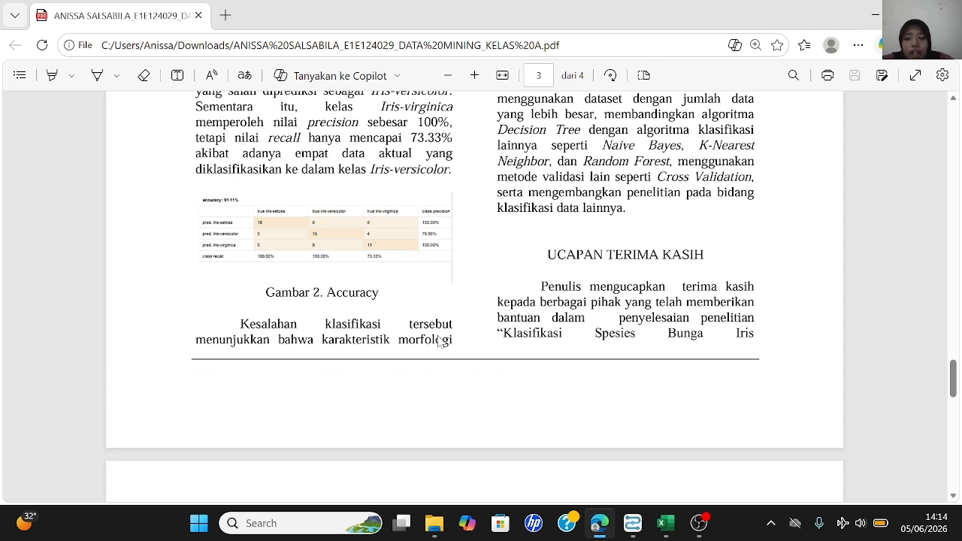
{"action": "scroll", "coordinate": [442, 342], "scroll_direction": "up", "scroll_amount": 10}
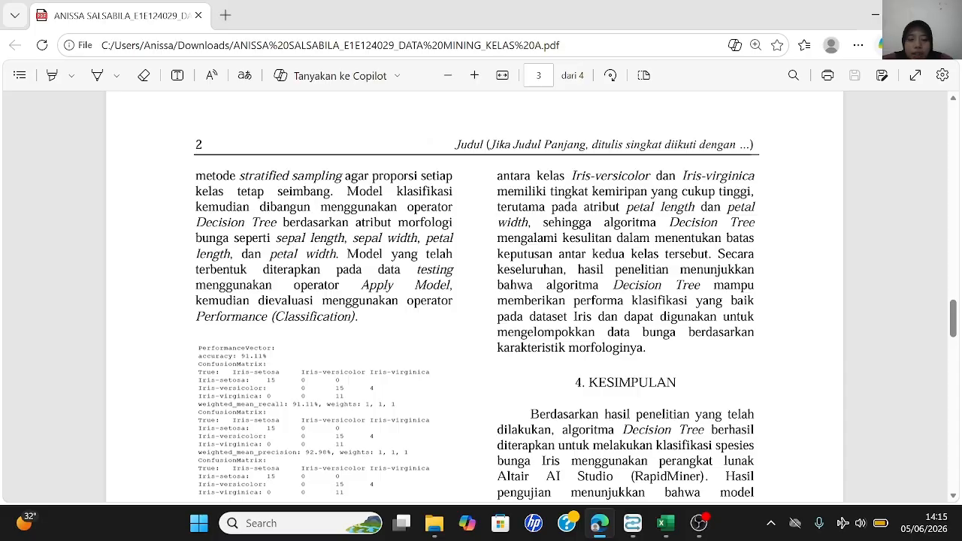
{"action": "scroll", "coordinate": [475, 344], "scroll_direction": "down", "scroll_amount": 5}
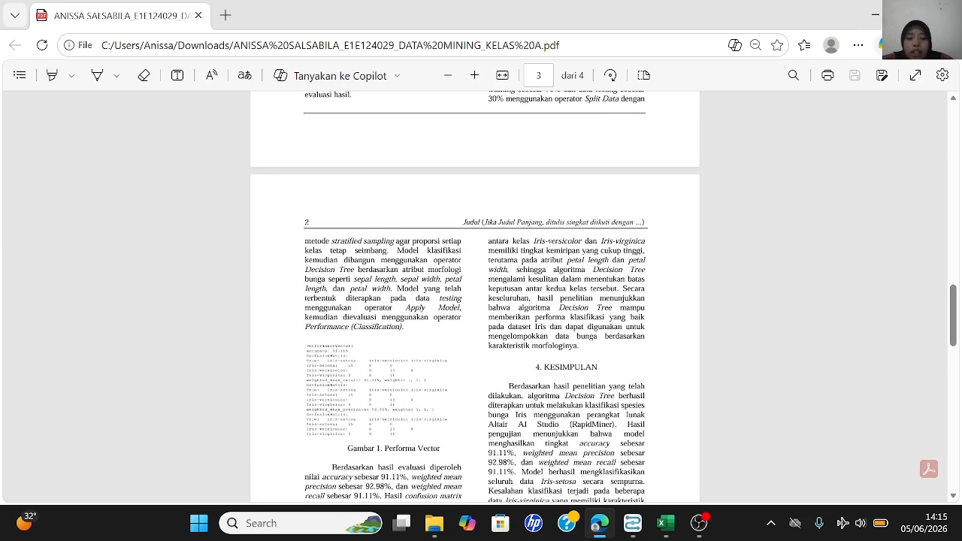
{"action": "scroll", "coordinate": [475, 296], "scroll_direction": "down", "scroll_amount": 2}
{"action": "scroll", "coordinate": [475, 296], "scroll_direction": "down", "scroll_amount": 1}
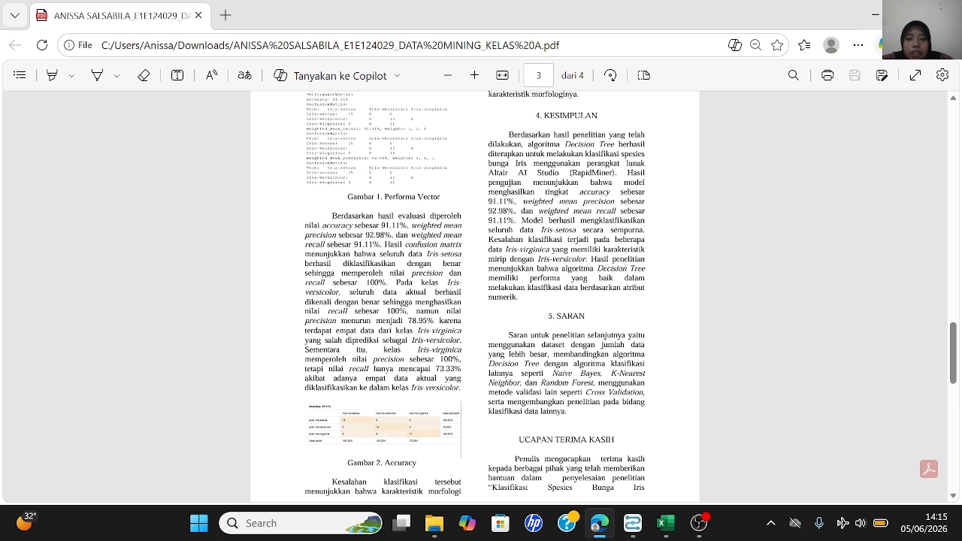
{"action": "scroll", "coordinate": [475, 296], "scroll_direction": "down", "scroll_amount": 1}
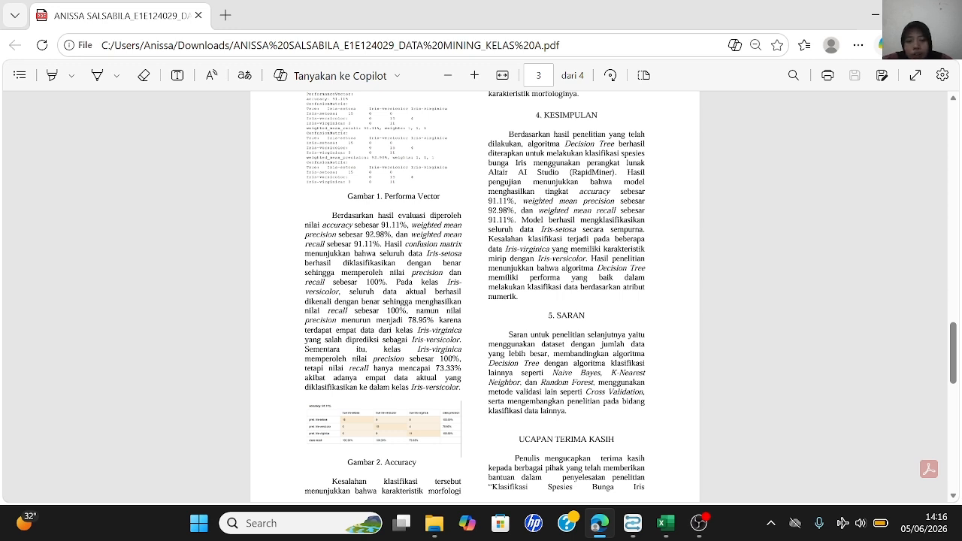
{"action": "scroll", "coordinate": [691, 247], "scroll_direction": "down", "scroll_amount": 3}
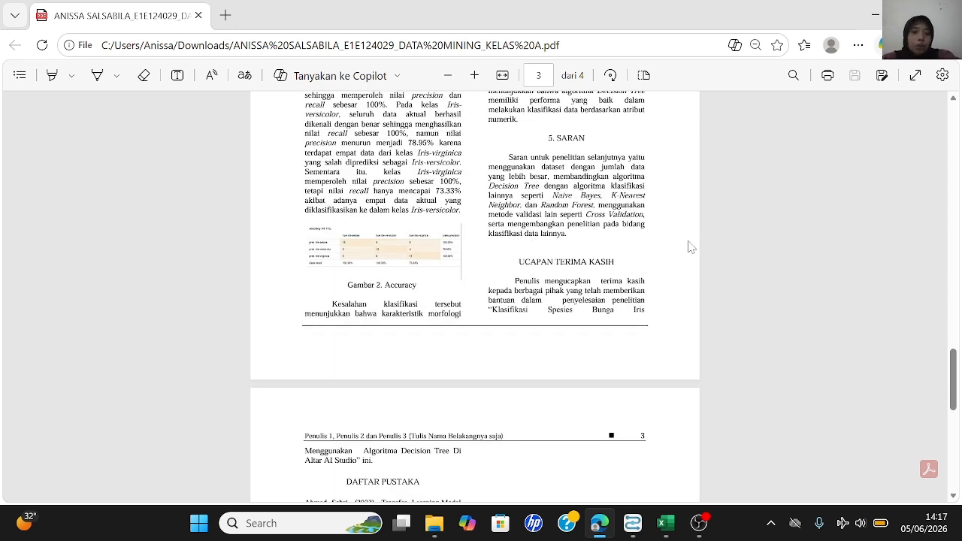